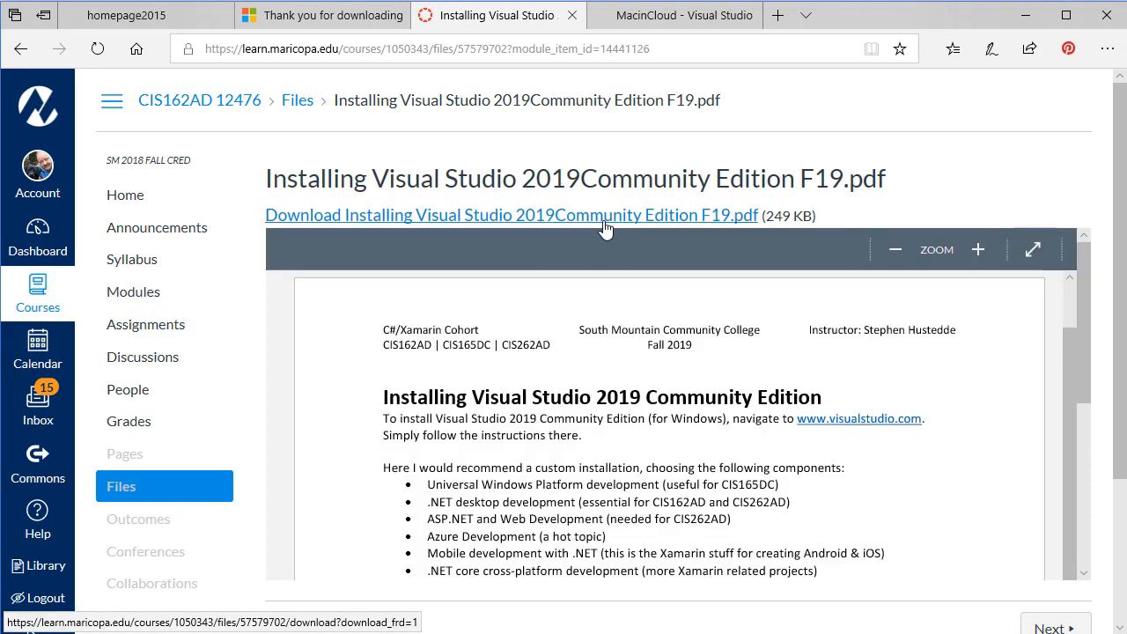
- Open the Installing Visual Studio 2019 Community Edition PDF and read through its recommended installation components
click(602, 215)
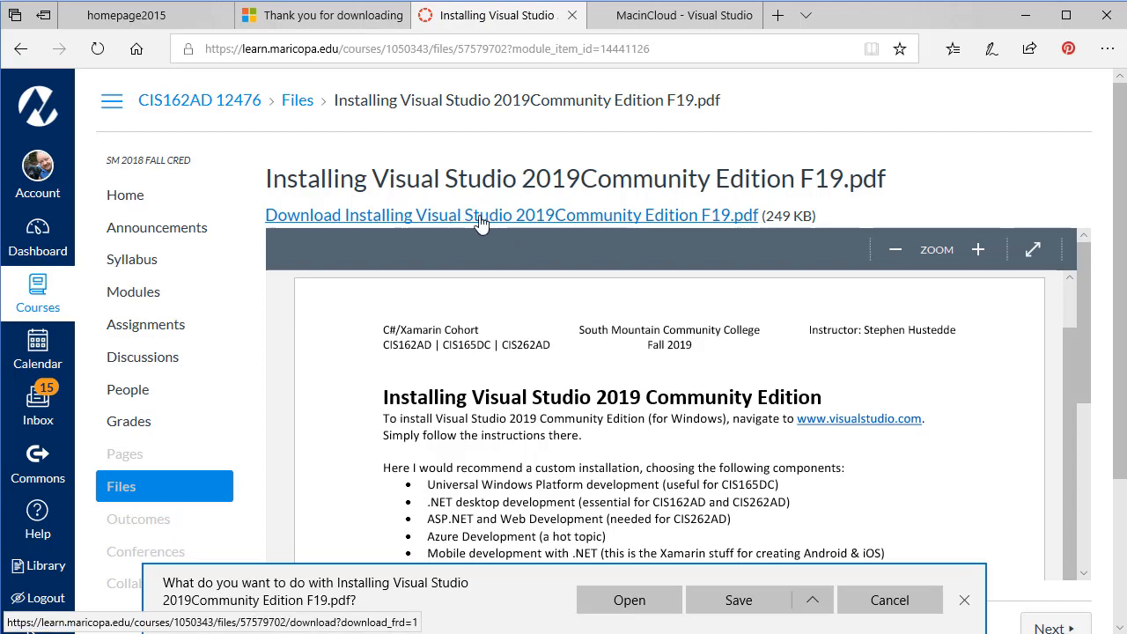
click(632, 601)
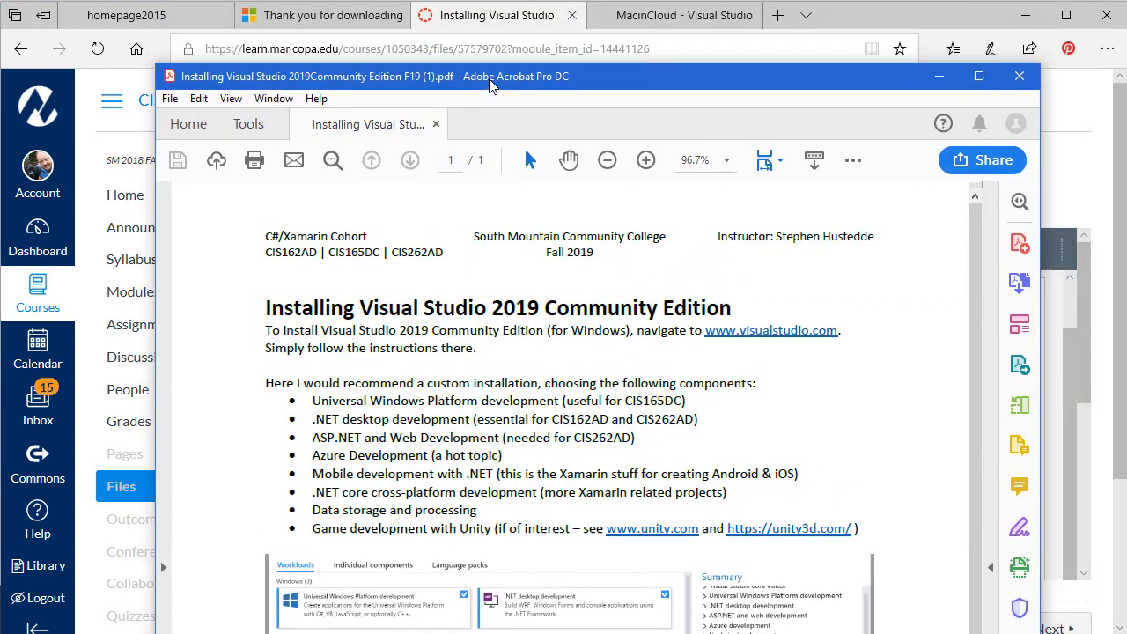
drag(490, 86, 487, 29)
drag(974, 173, 996, 422)
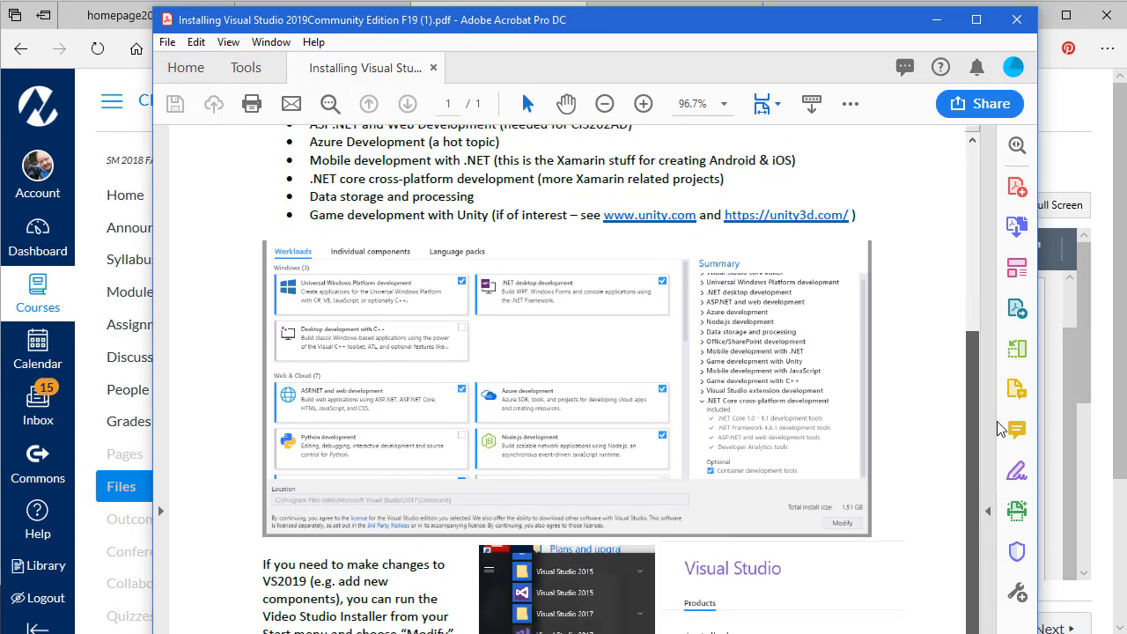
scroll(828, 387, up, 3)
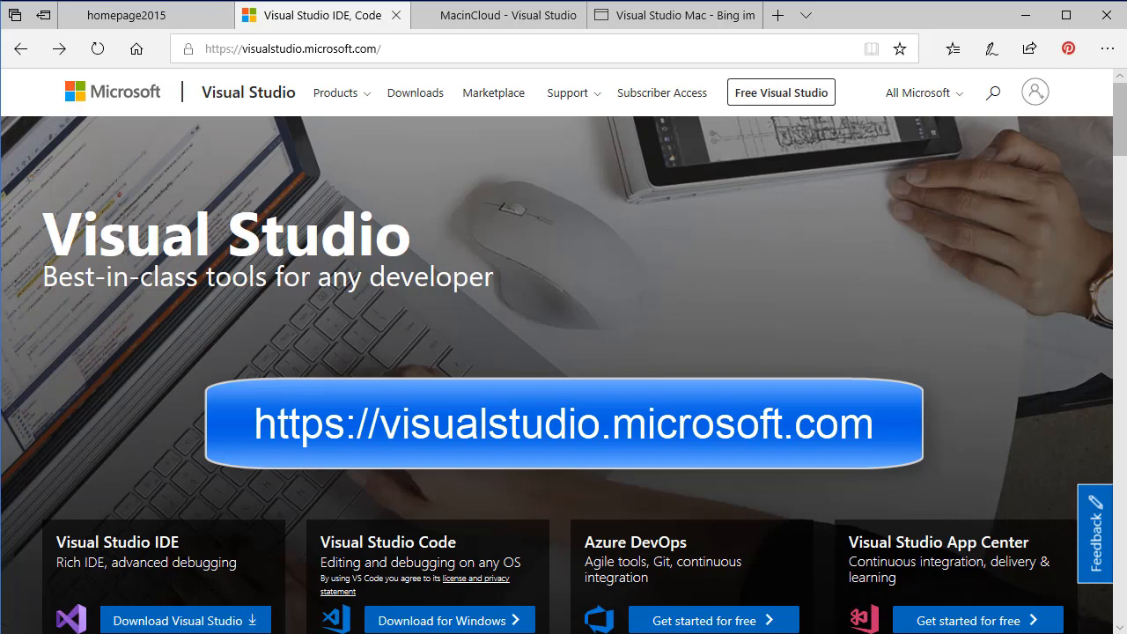
- Download the Visual Studio Community 2019 installer, run it and continue to the workload selection
scroll(477, 543, down, 1)
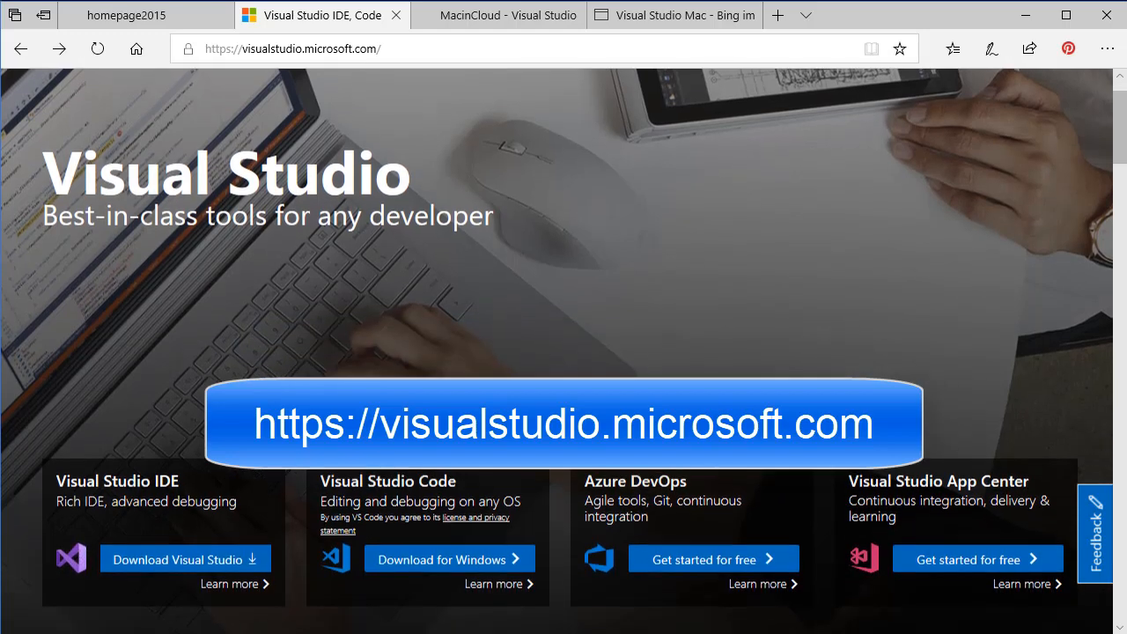
mouse_move(177, 557)
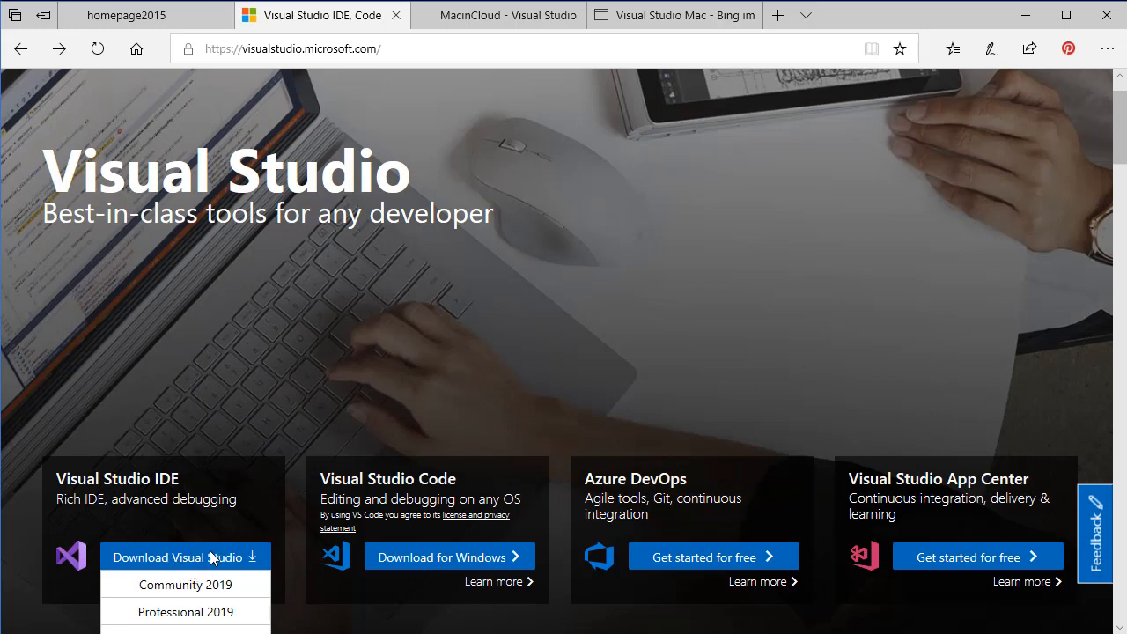
scroll(212, 556, down, 2)
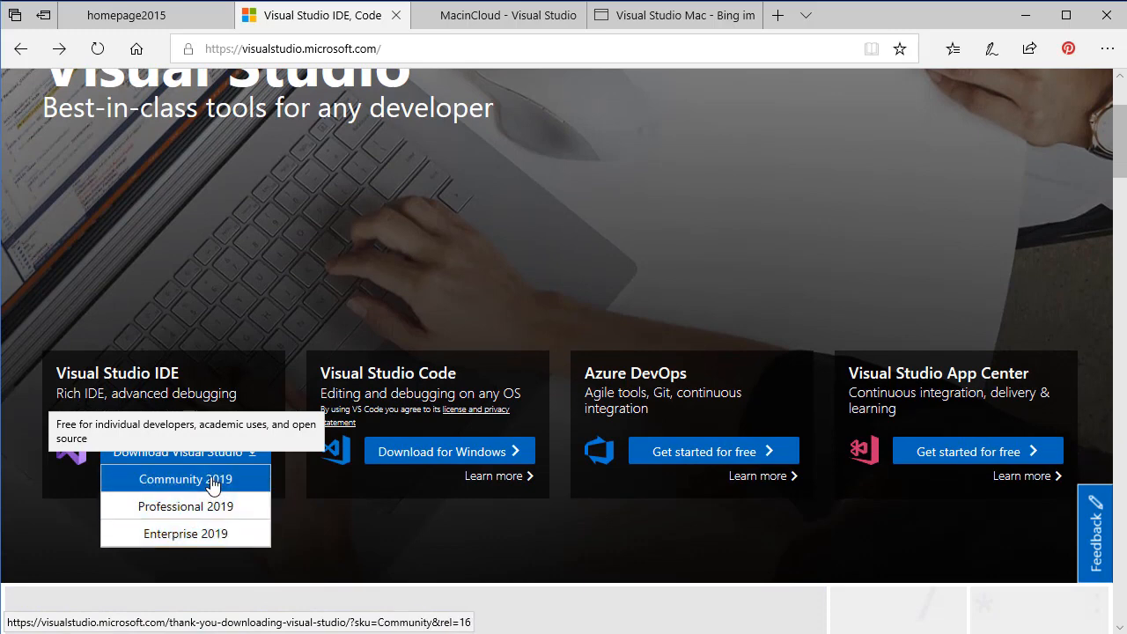
click(211, 484)
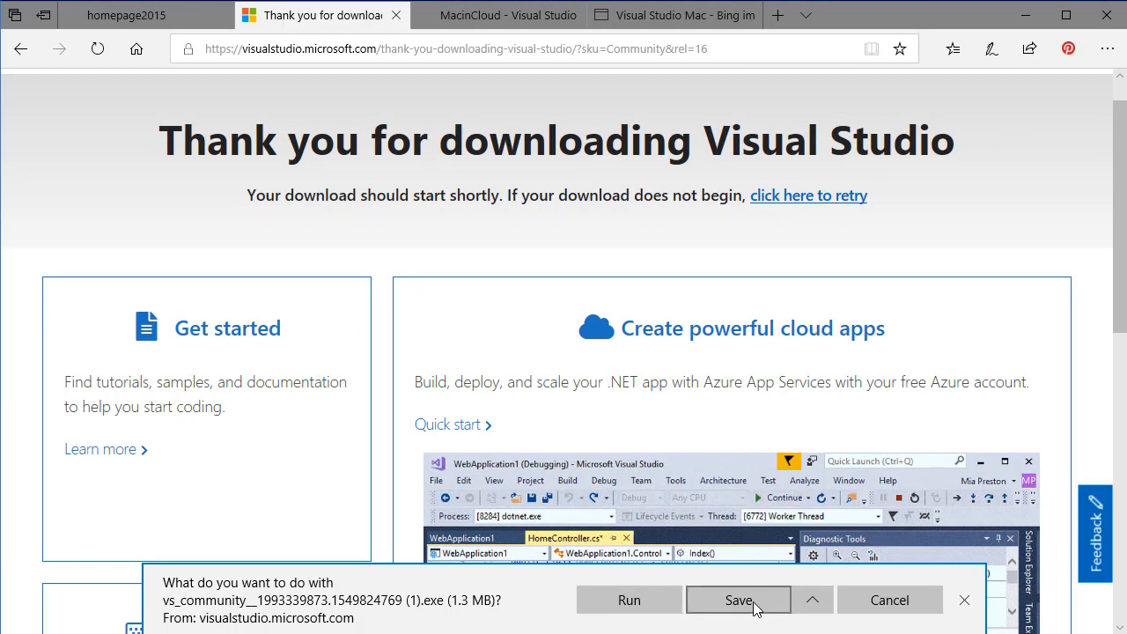
click(621, 606)
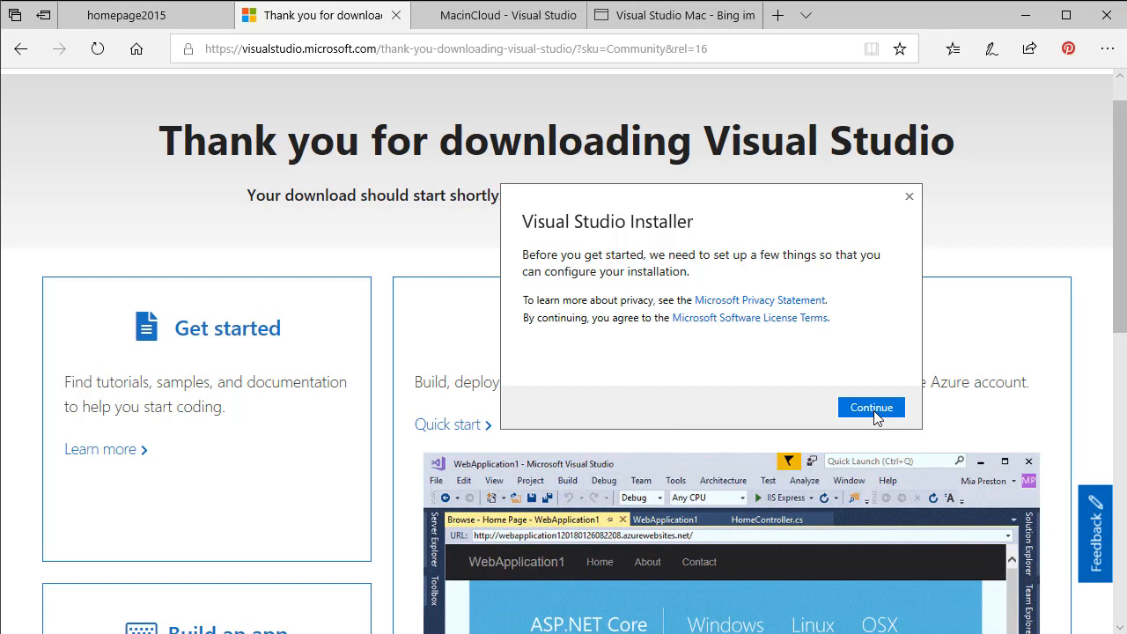
click(872, 414)
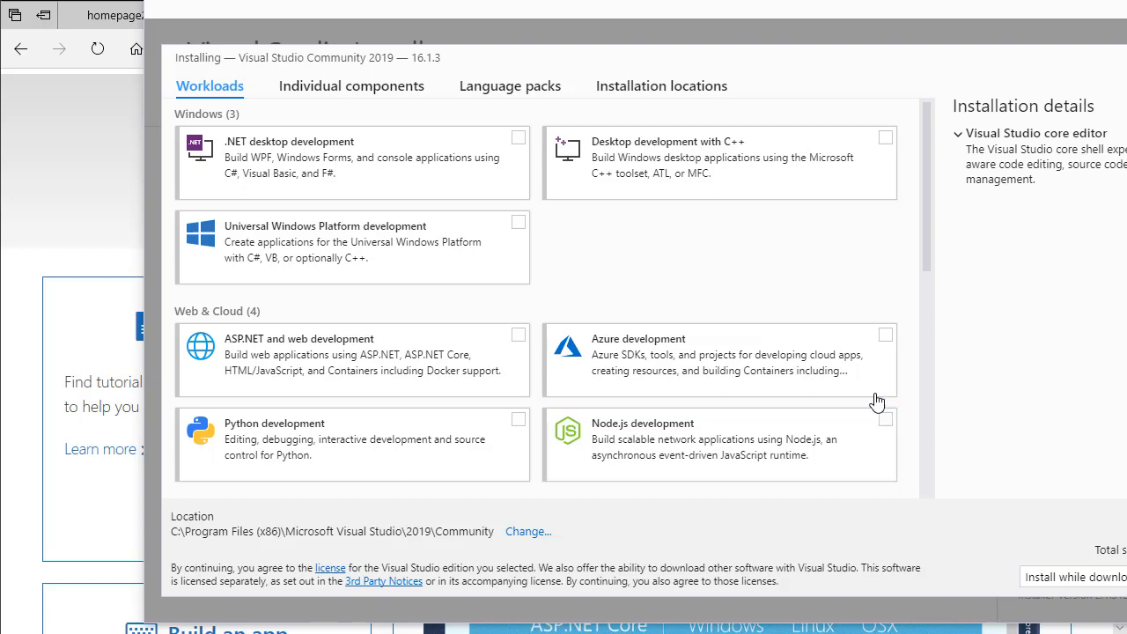
- Select the .NET desktop, Universal Windows Platform, ASP.NET and web, and Azure development workloads
click(518, 139)
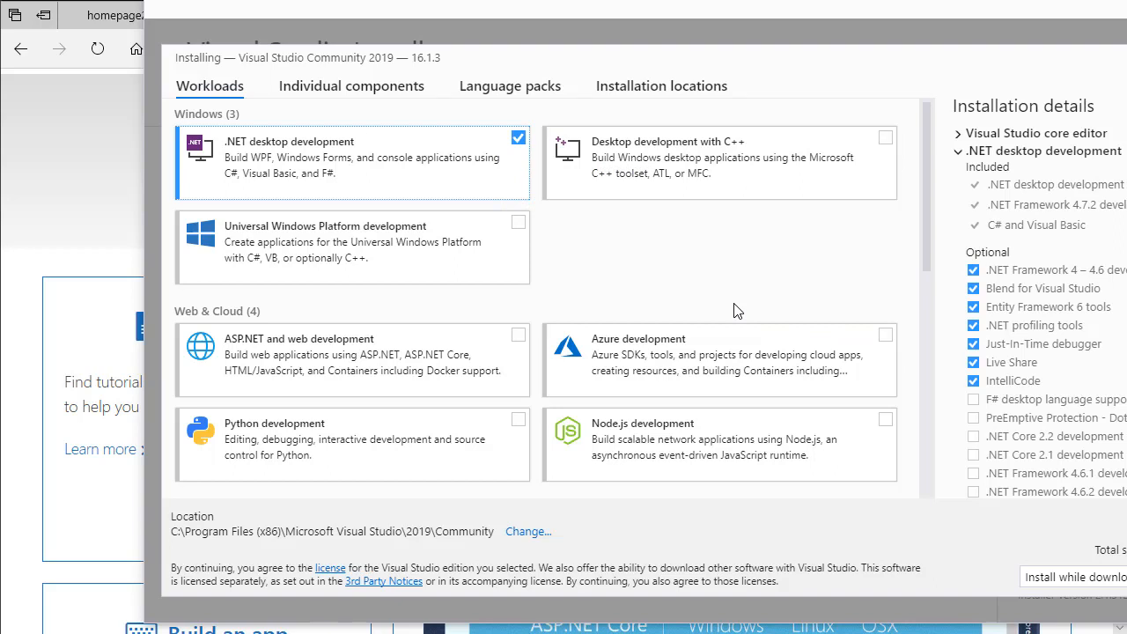
click(519, 224)
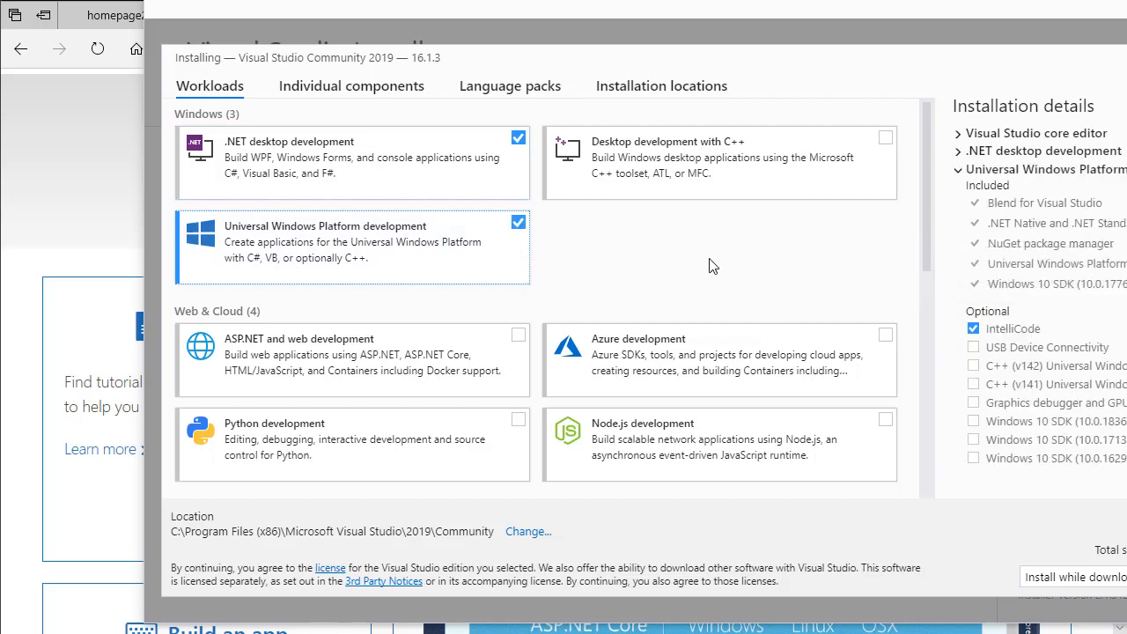
scroll(709, 261, down, 3)
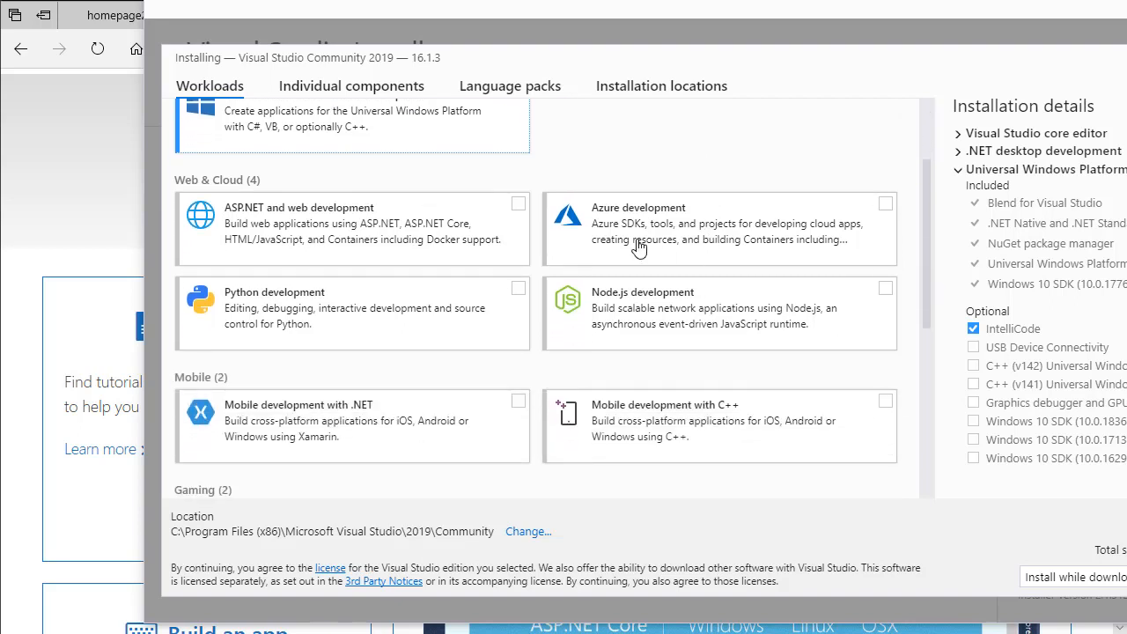
click(519, 204)
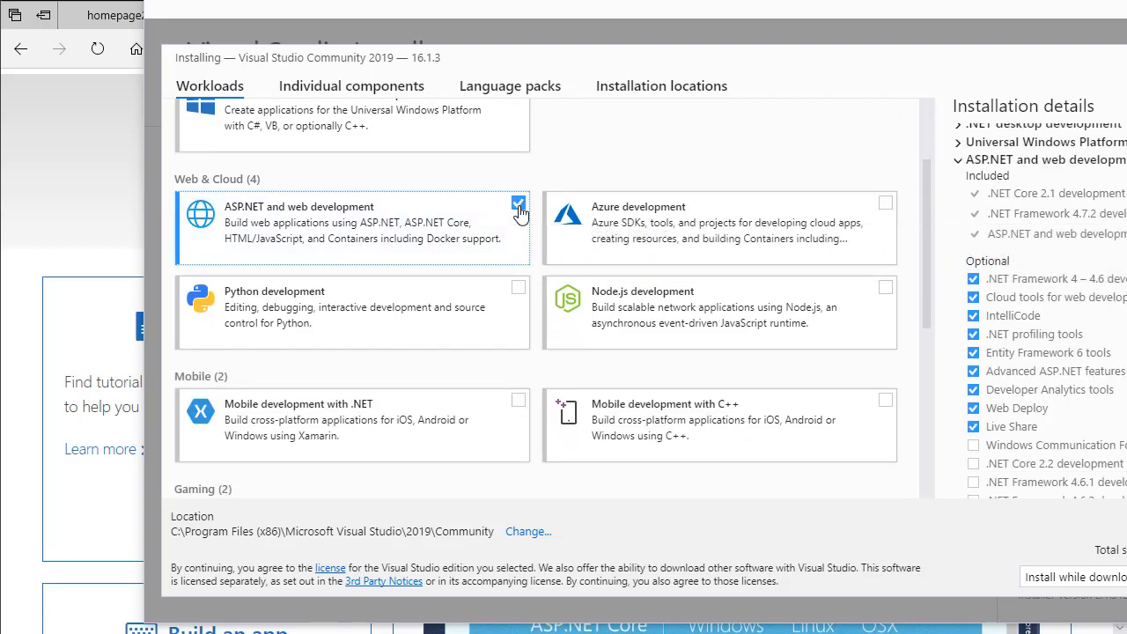
click(886, 204)
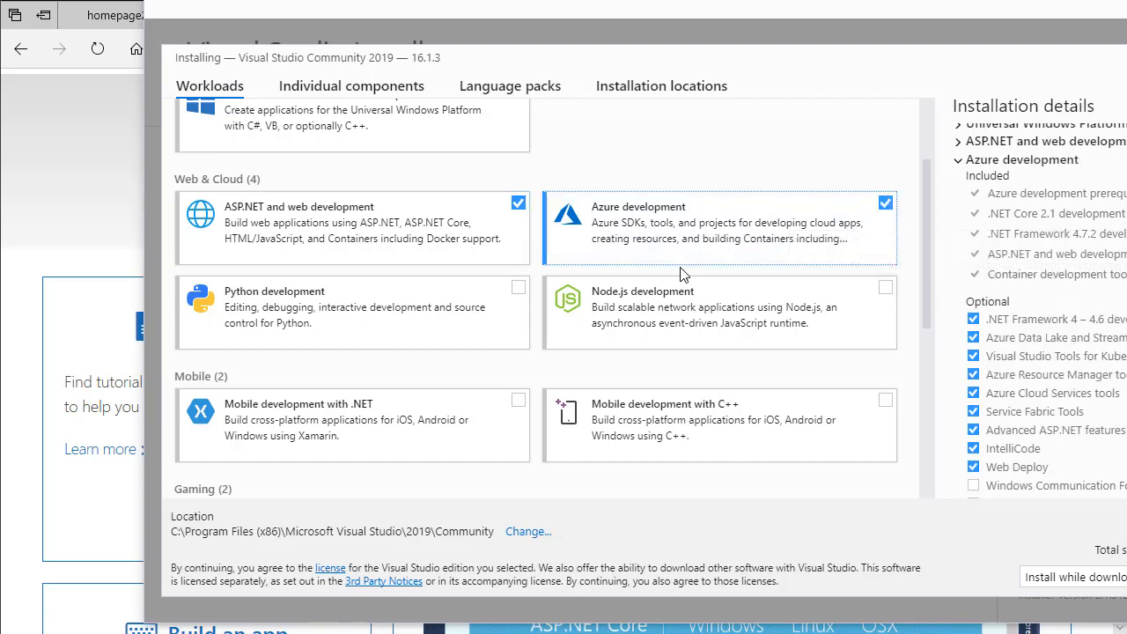
- Add the Mobile development with .NET, Game development with Unity and Visual Studio extension development workloads
scroll(679, 275, down, 3)
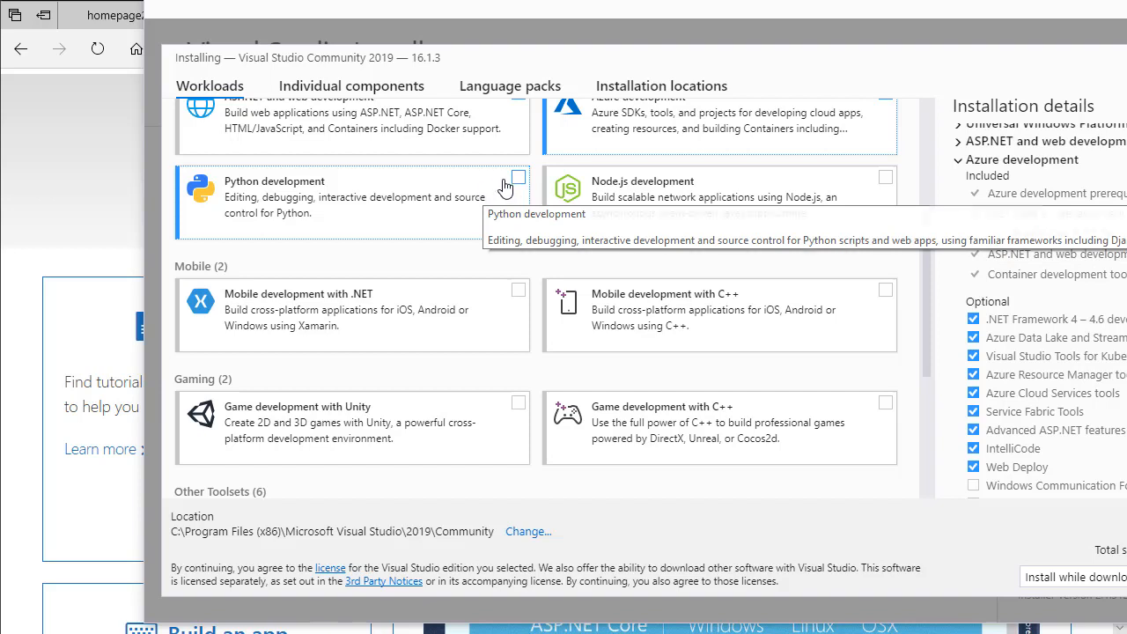
scroll(471, 276, down, 2)
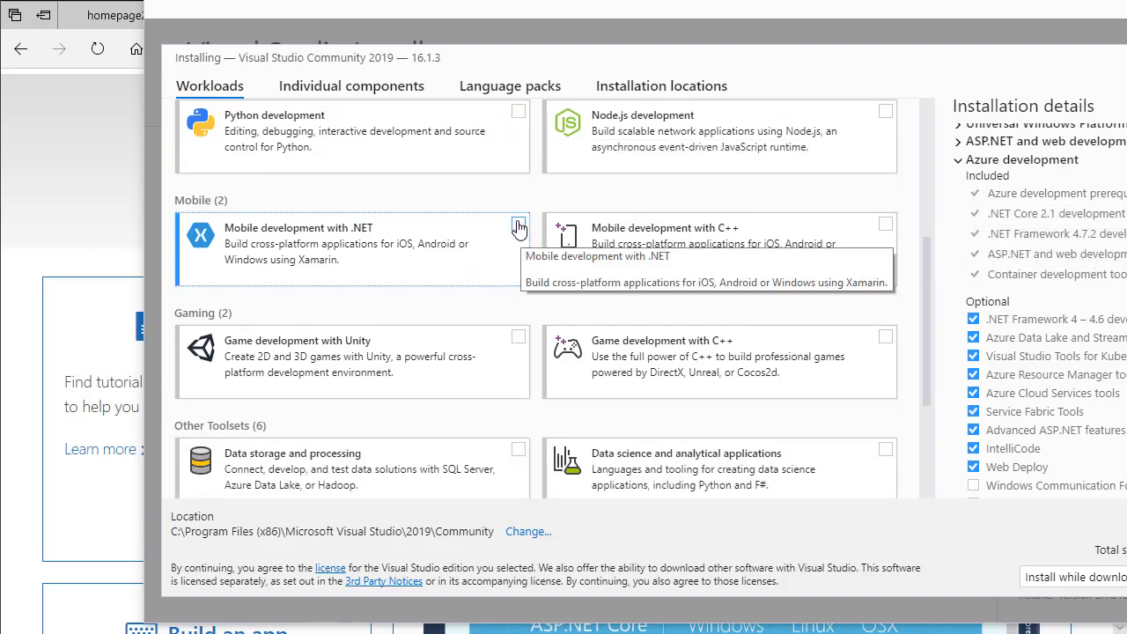
click(519, 226)
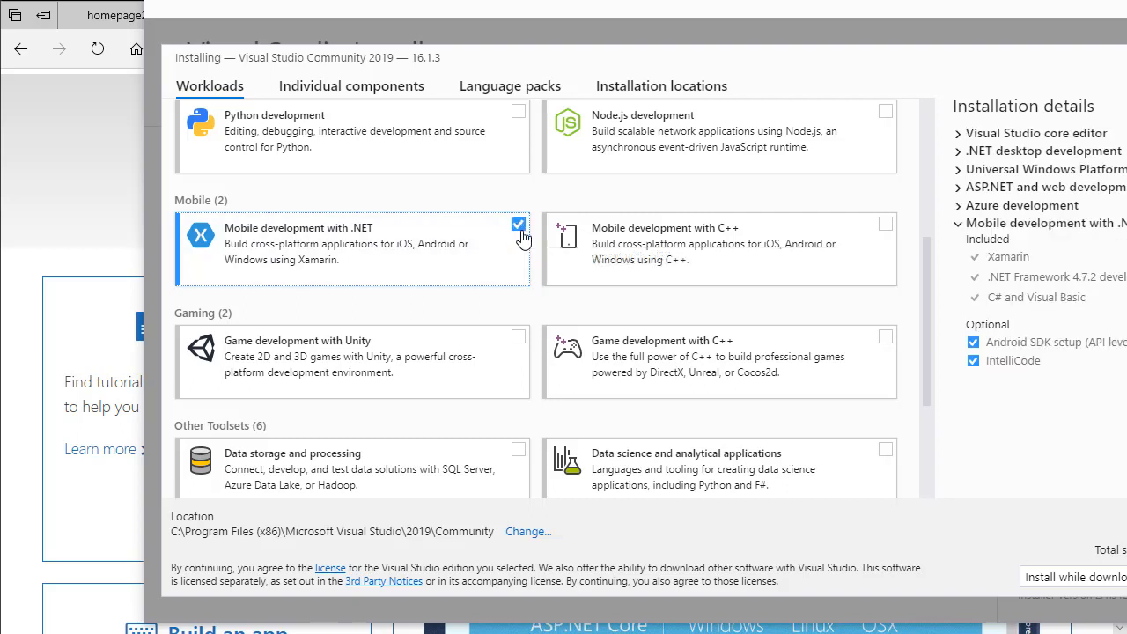
scroll(521, 244, down, 1)
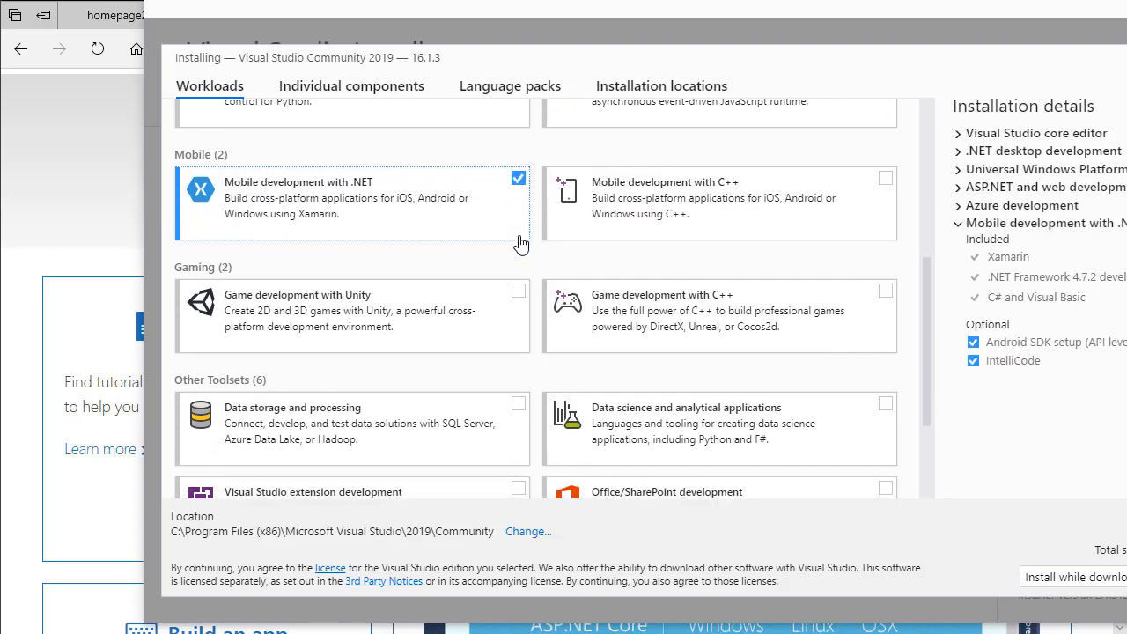
scroll(520, 244, down, 1)
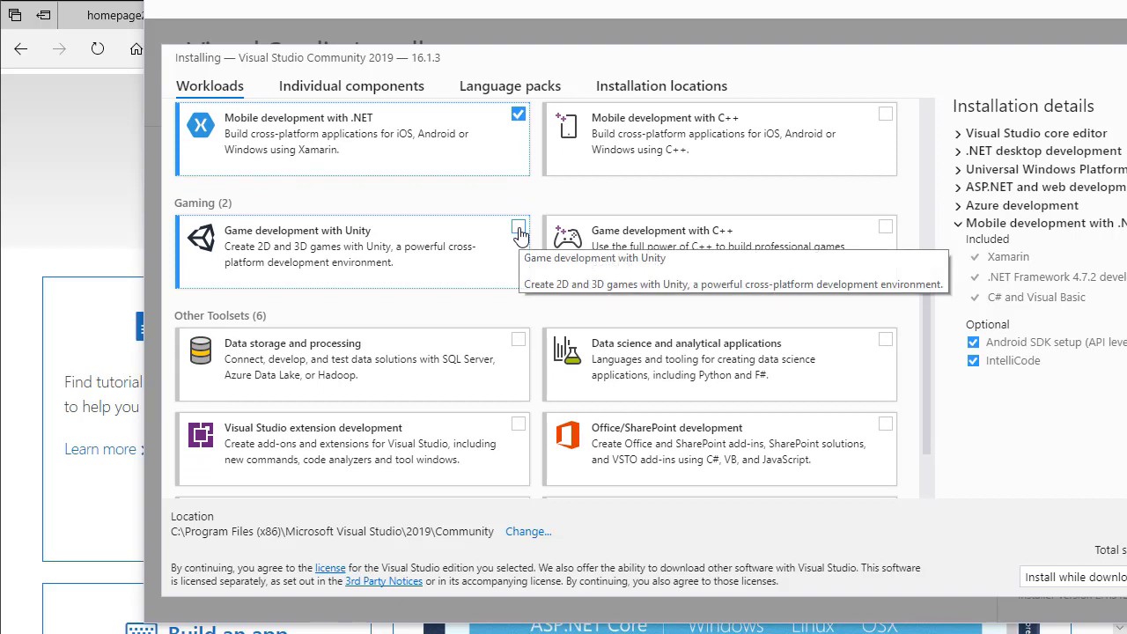
click(519, 228)
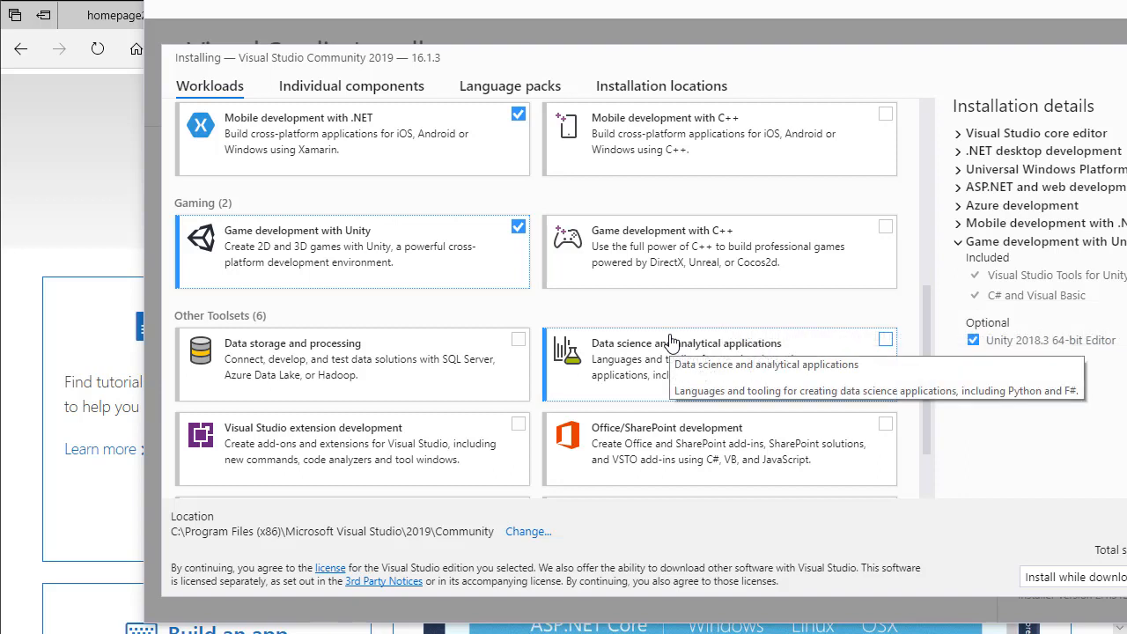
click(519, 426)
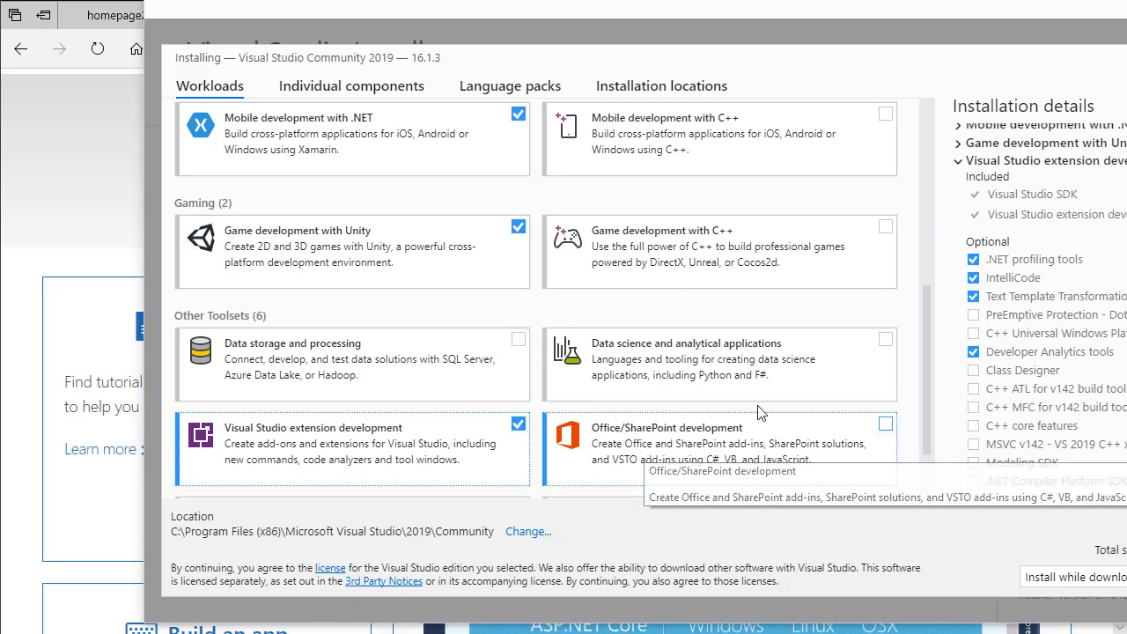
- Include the optional .NET Framework 4.6.1, 4.6.2 and 4.7.1 components in the .NET desktop development workload
scroll(1013, 264, up, 2)
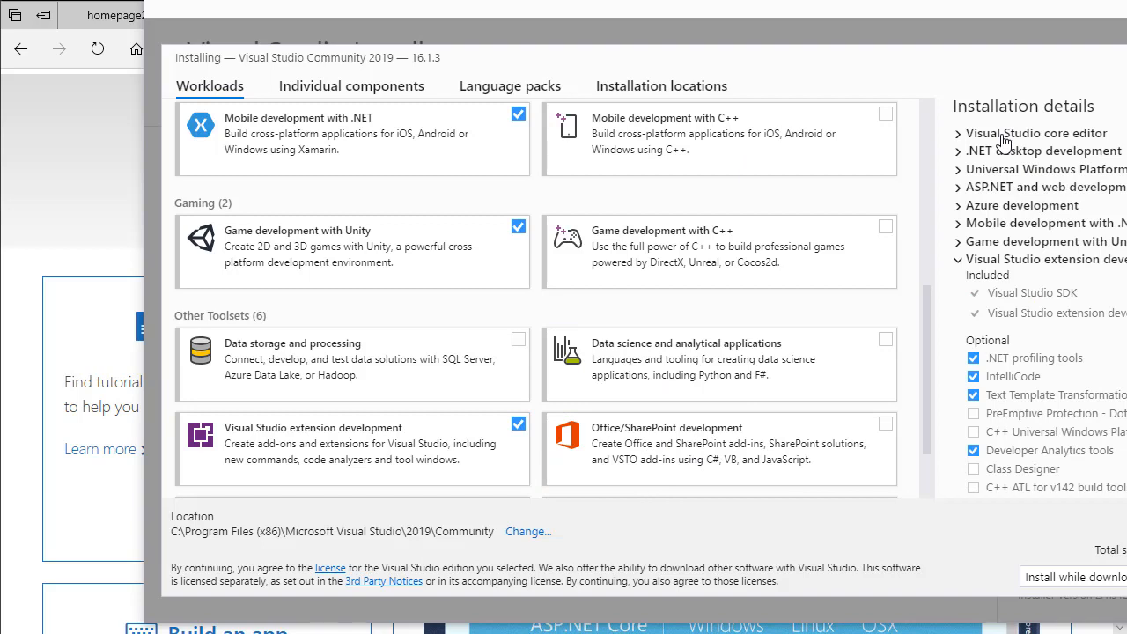
click(959, 152)
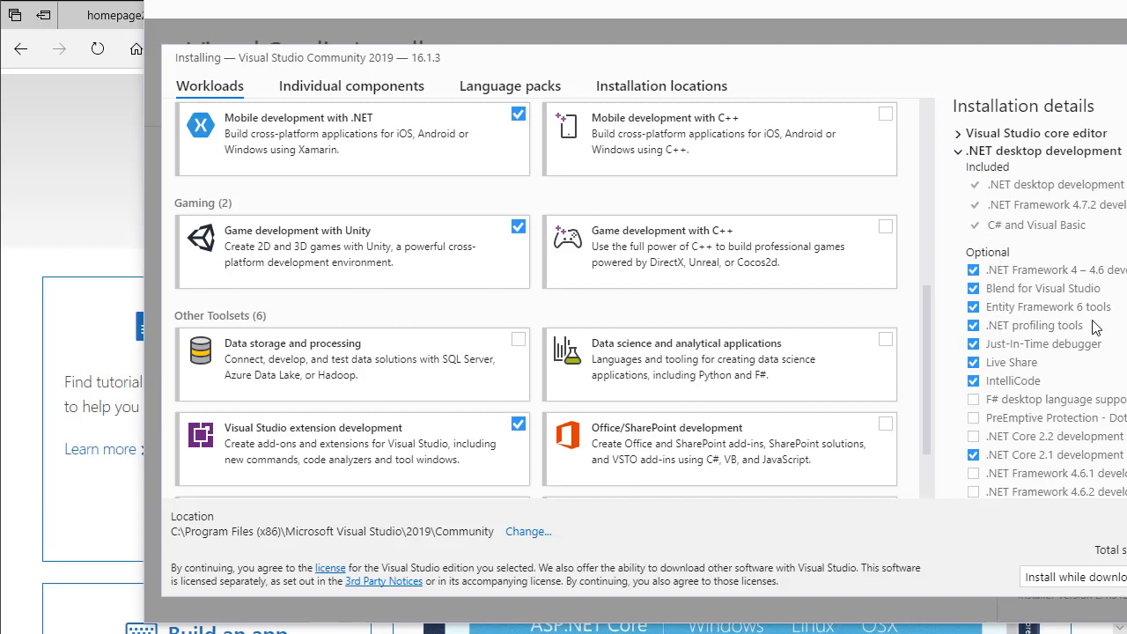
scroll(1095, 327, down, 2)
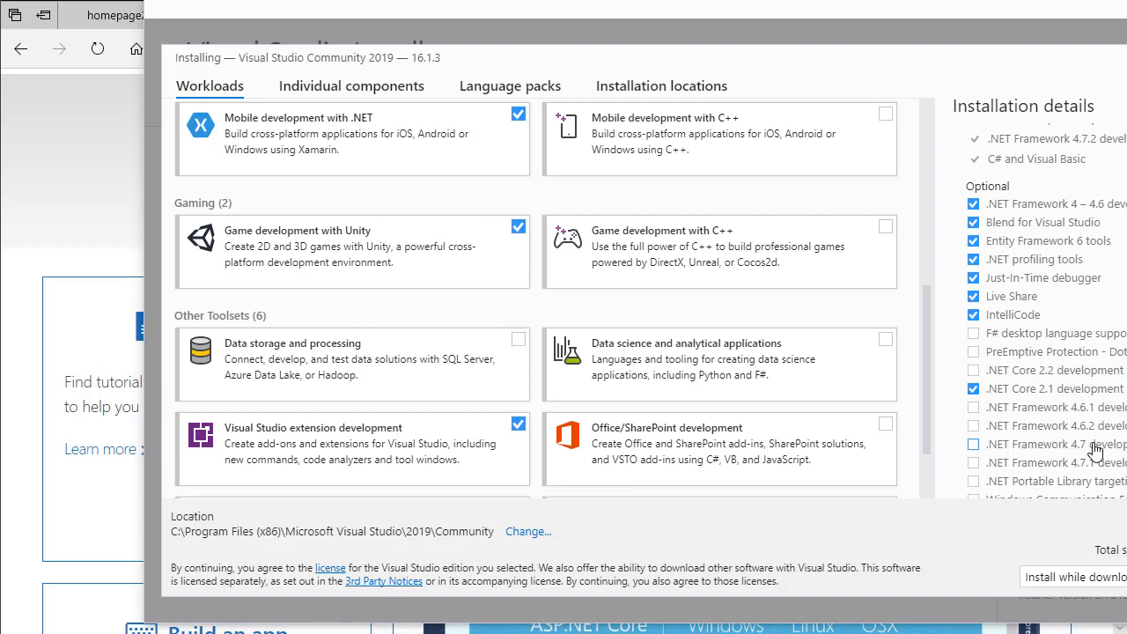
scroll(1048, 454, down, 2)
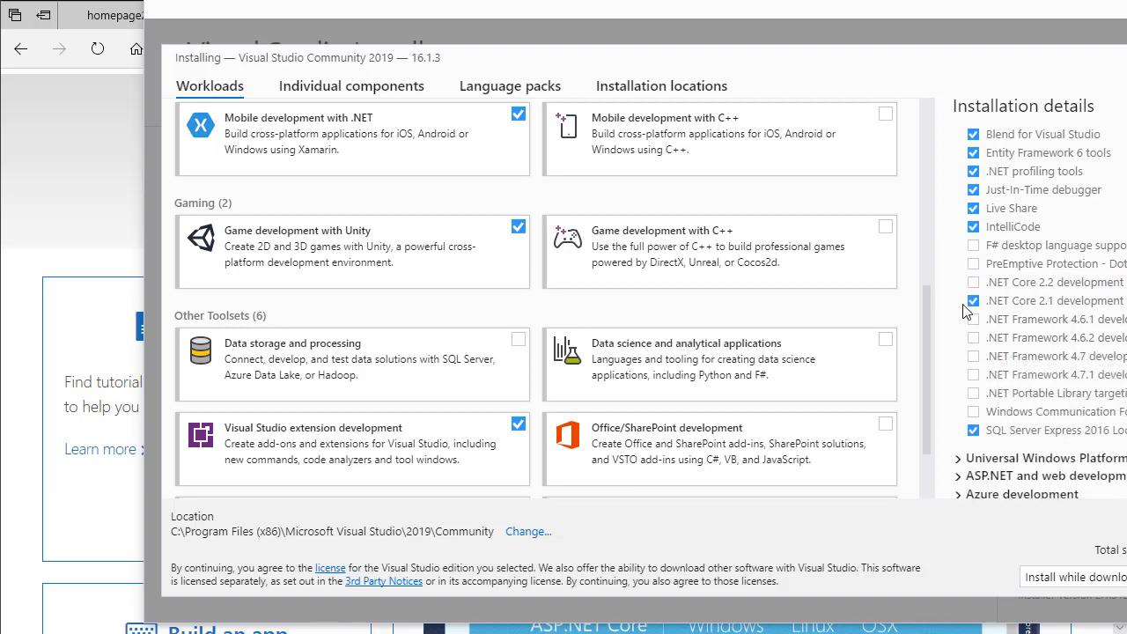
click(973, 374)
click(973, 339)
click(973, 319)
scroll(984, 156, up, 3)
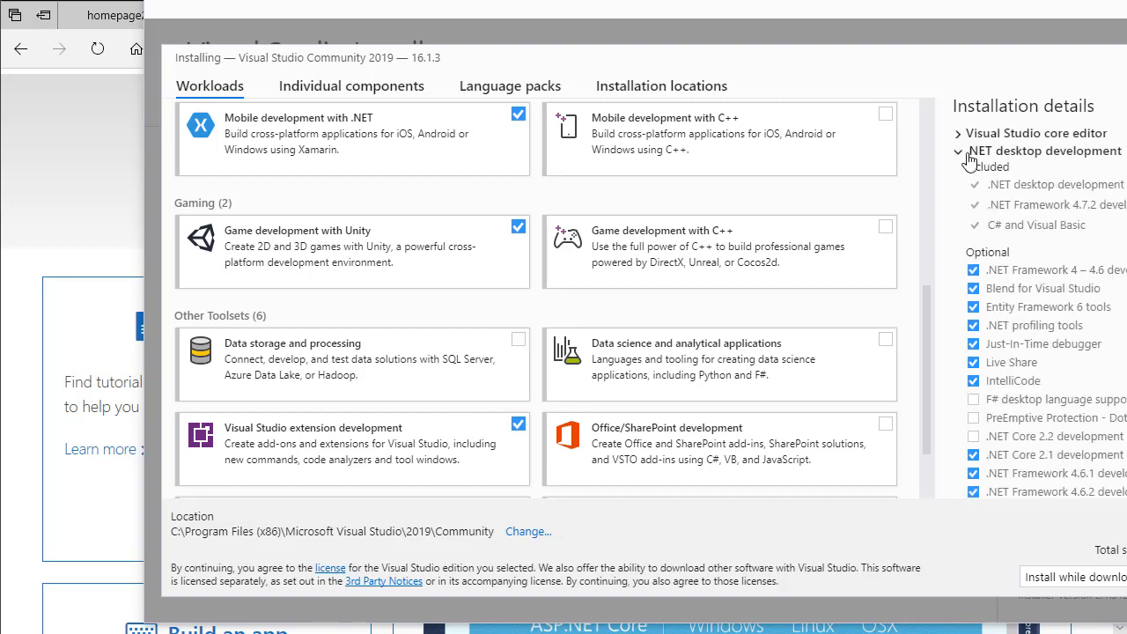
click(961, 153)
- Include the optional graphics debugger and the Windows 10 SDK version starting with 10.0.1836 in the Universal Windows Platform workload
click(960, 169)
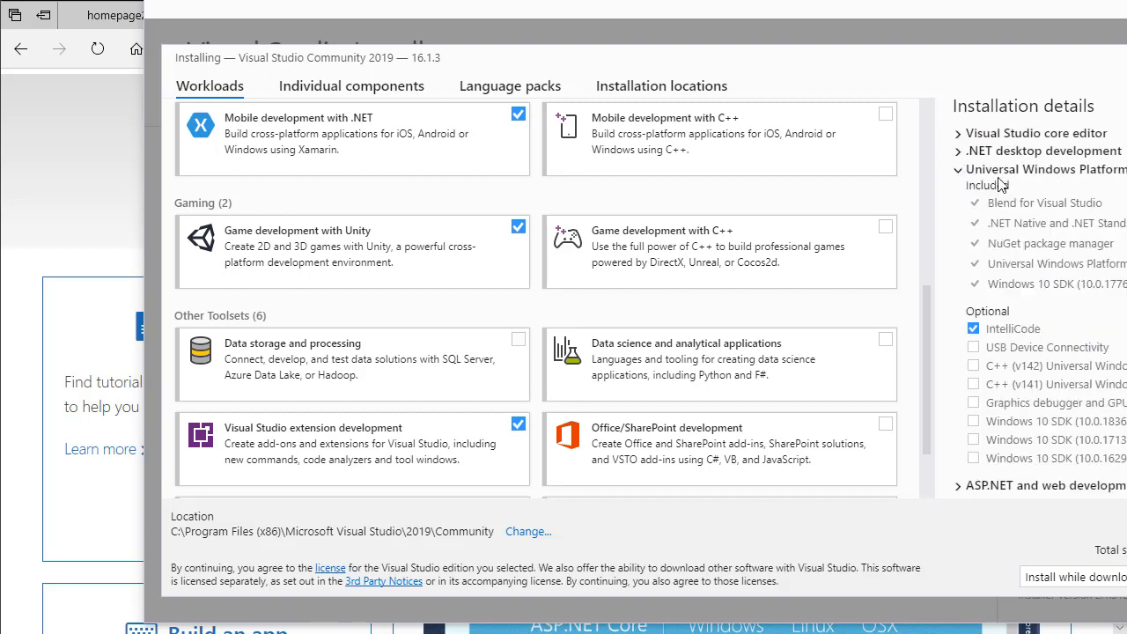
click(973, 402)
click(972, 427)
click(959, 173)
- Review the included and optional components of the ASP.NET and web and the Mobile development with .NET workloads
click(959, 192)
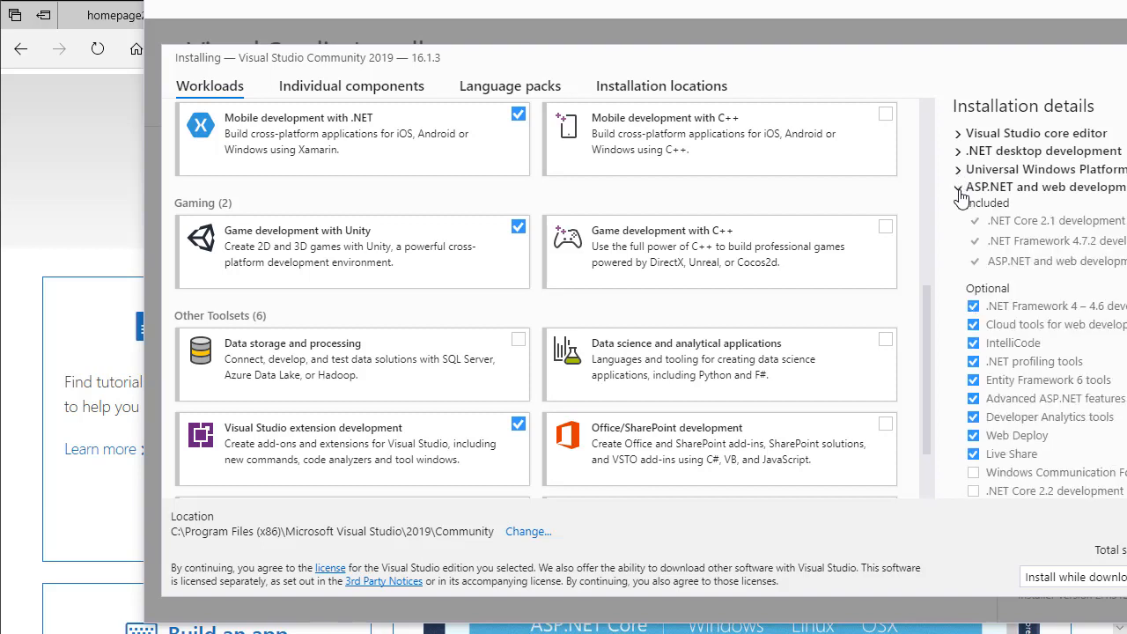
click(959, 190)
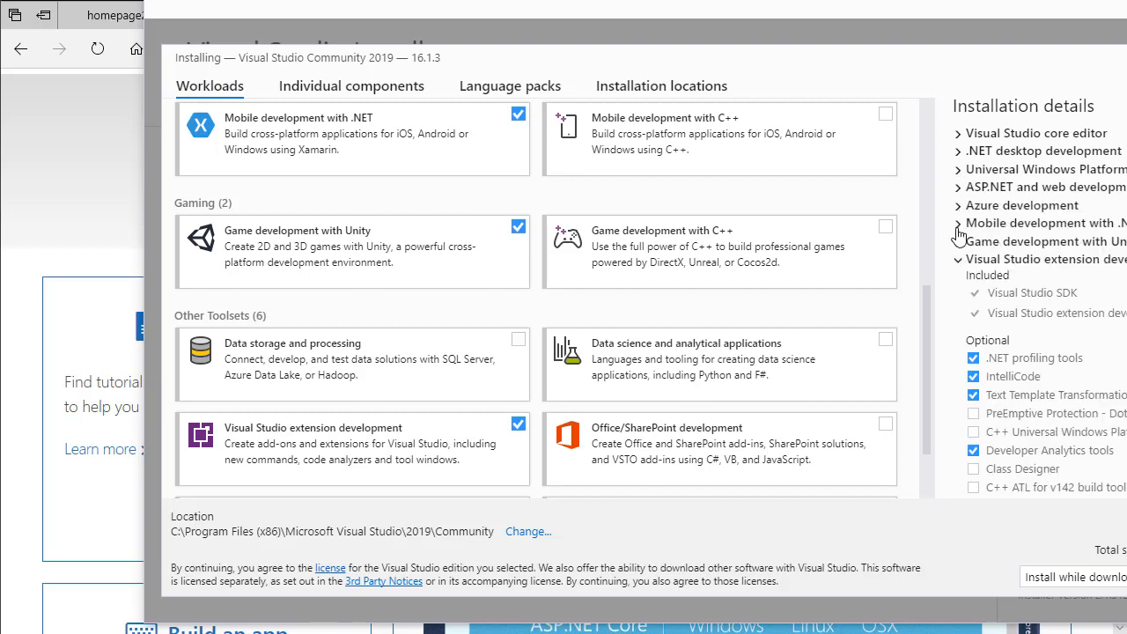
click(958, 225)
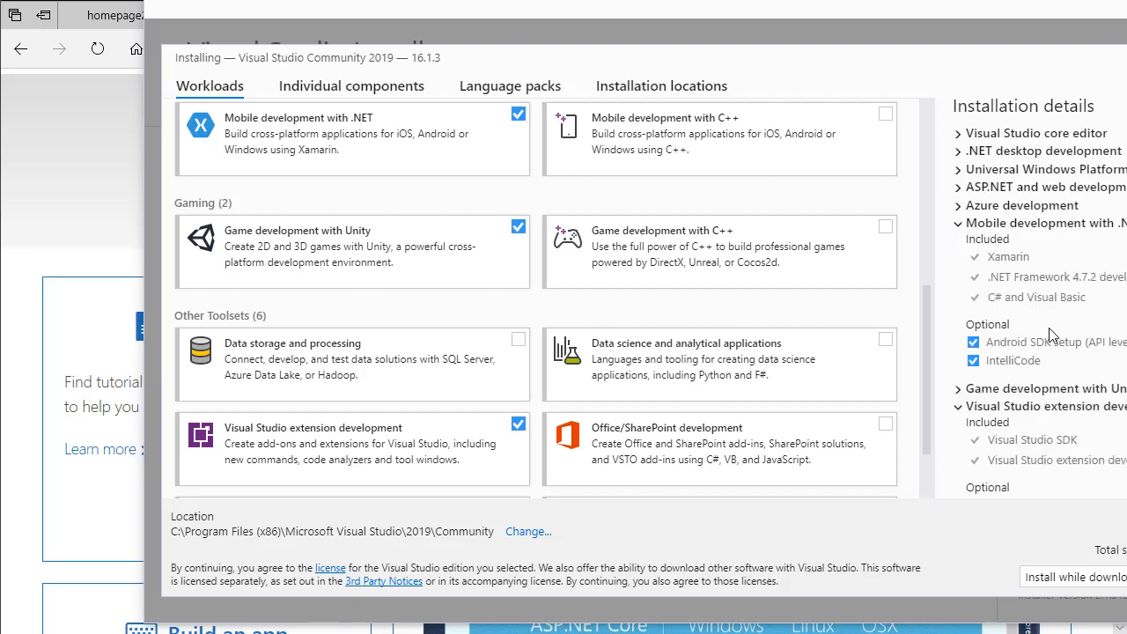
- Include the optional .NET Compiler Platform SDK and Class Designer in the Visual Studio extension development workload
scroll(1050, 334, down, 5)
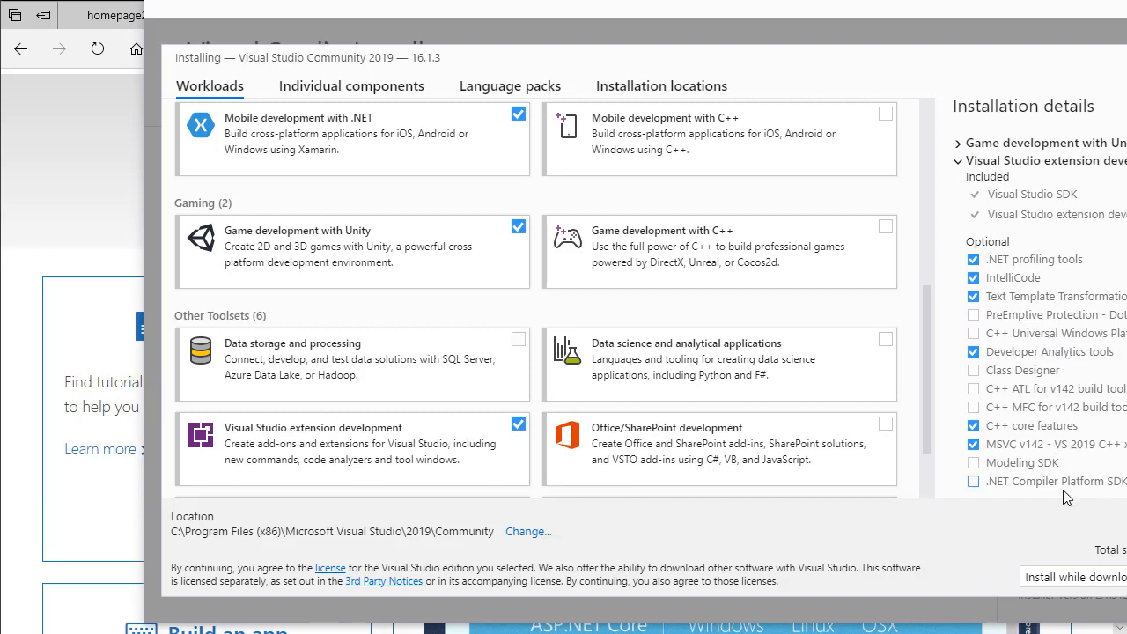
click(973, 482)
click(972, 373)
scroll(1092, 361, up, 1)
click(958, 207)
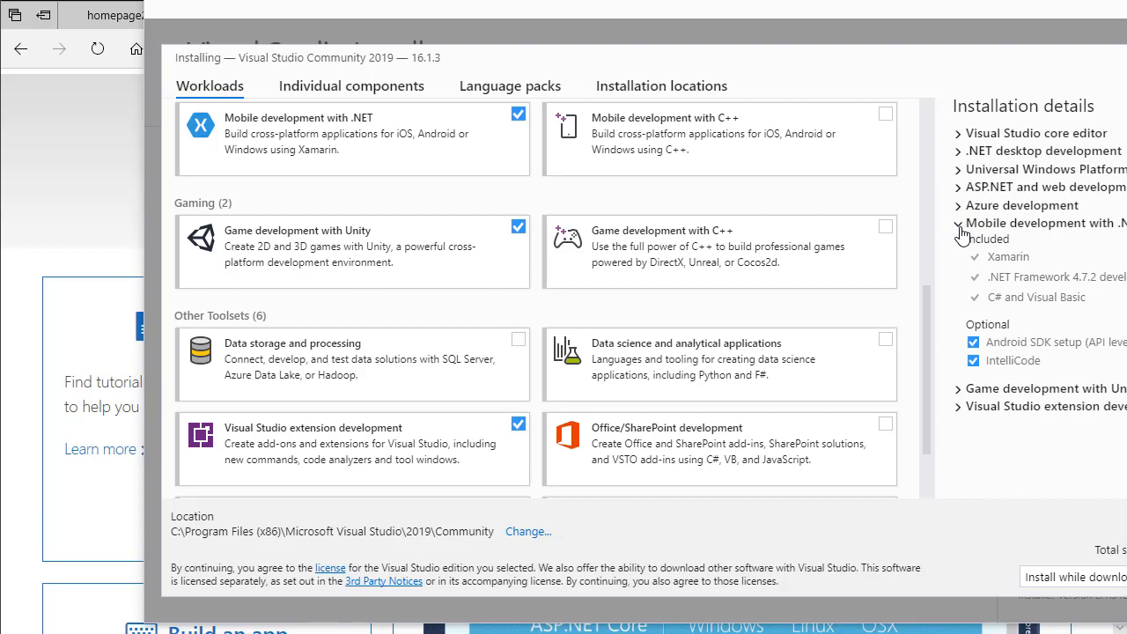
- Check the component details of the Unity and Visual Studio extension development workloads, leaving every workload's details collapsed
click(958, 225)
click(959, 243)
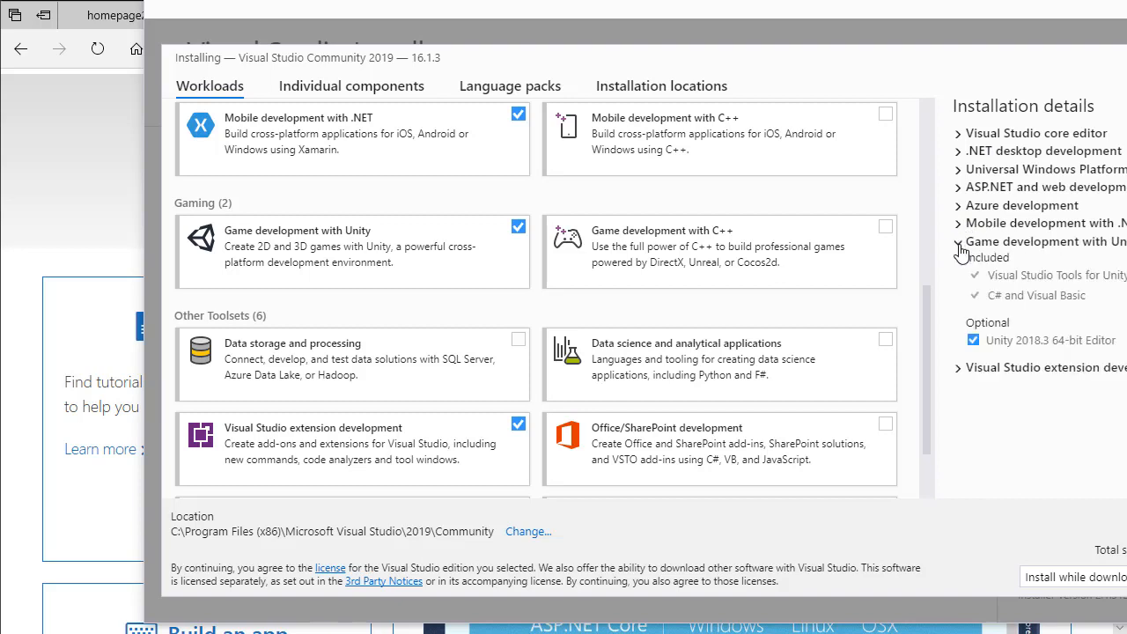
click(959, 247)
click(958, 260)
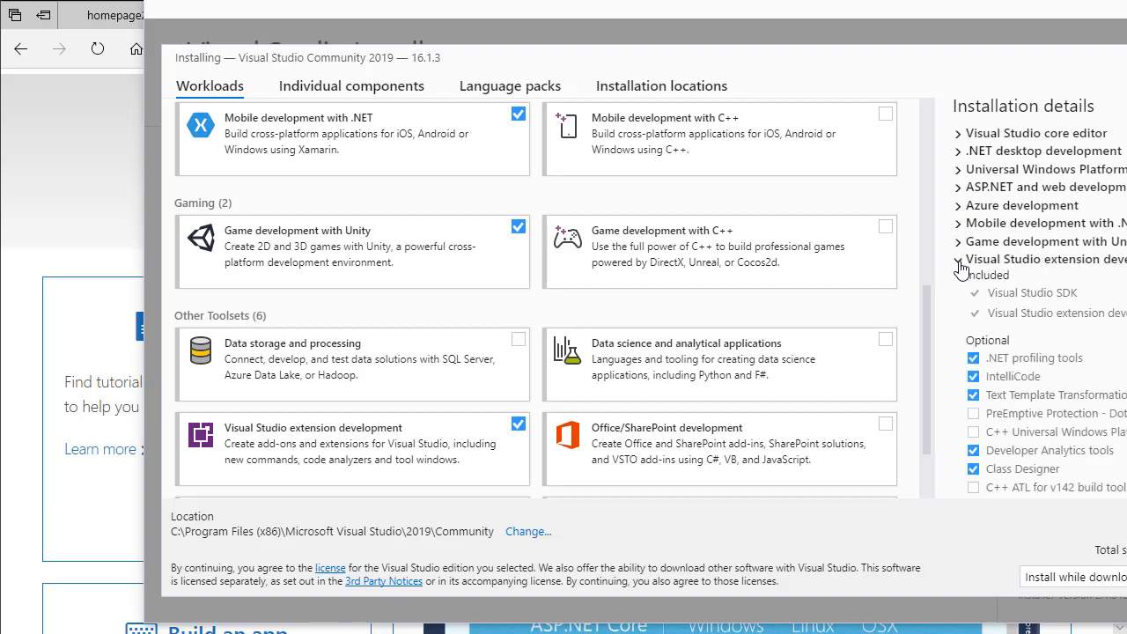
scroll(1000, 338, down, 3)
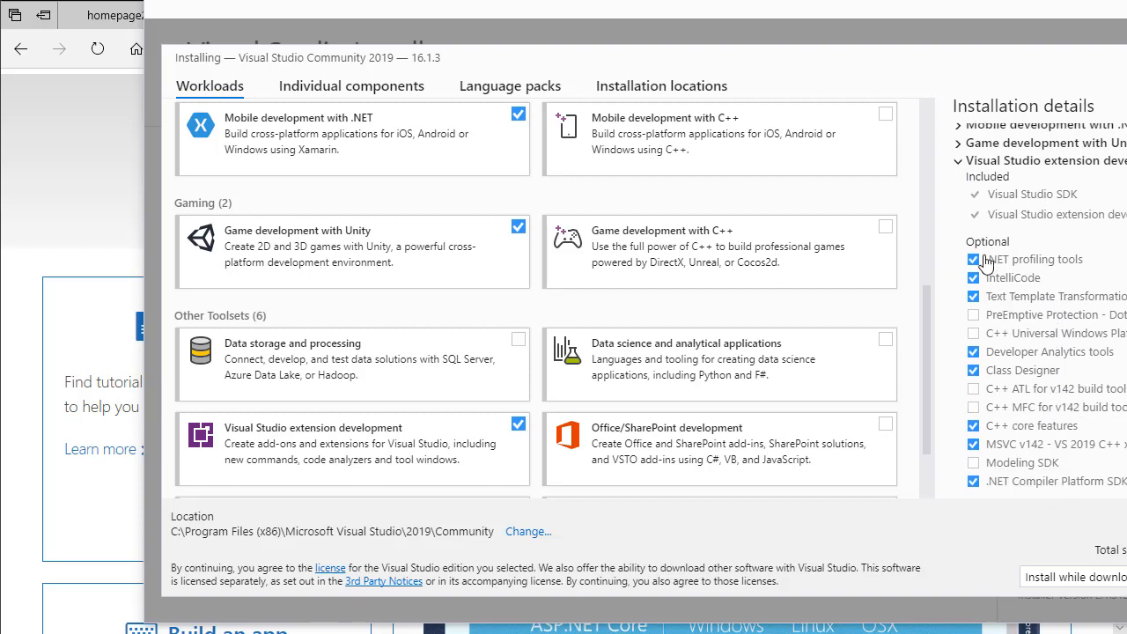
click(958, 162)
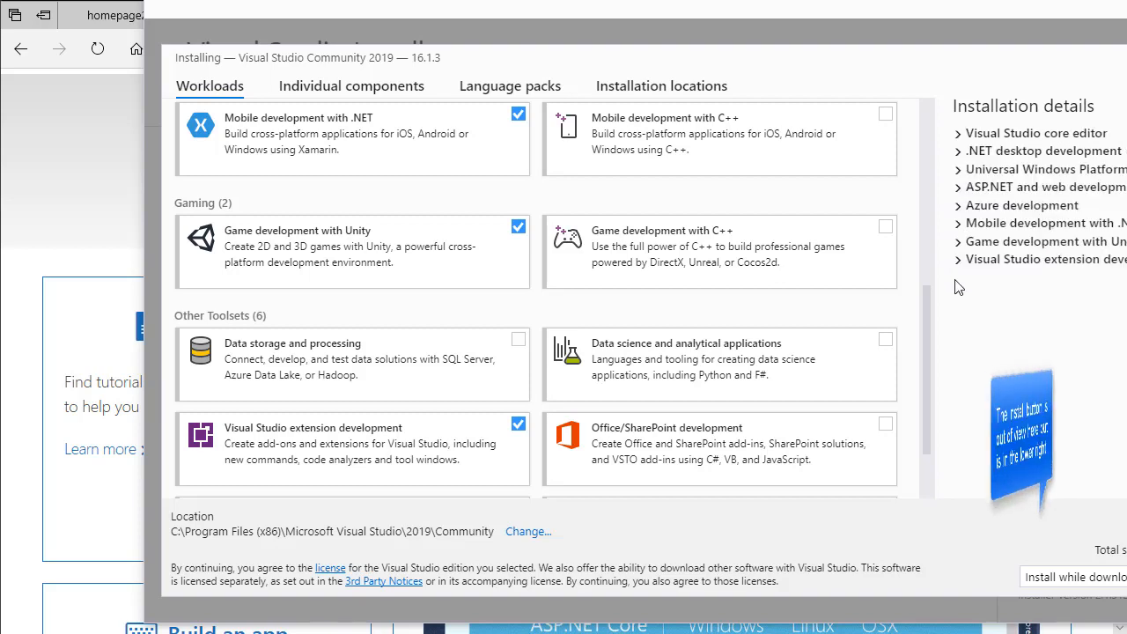